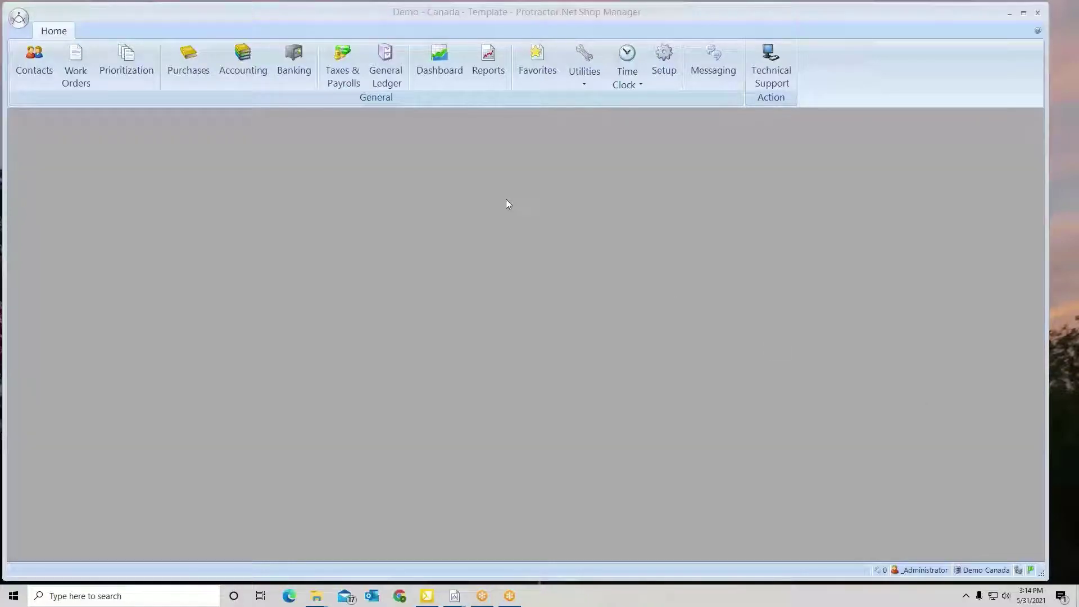
Step: Open the Payroll Liability Summary under Taxes & Payrolls and refresh it
{"action": "left_click", "coordinate": [343, 67]}
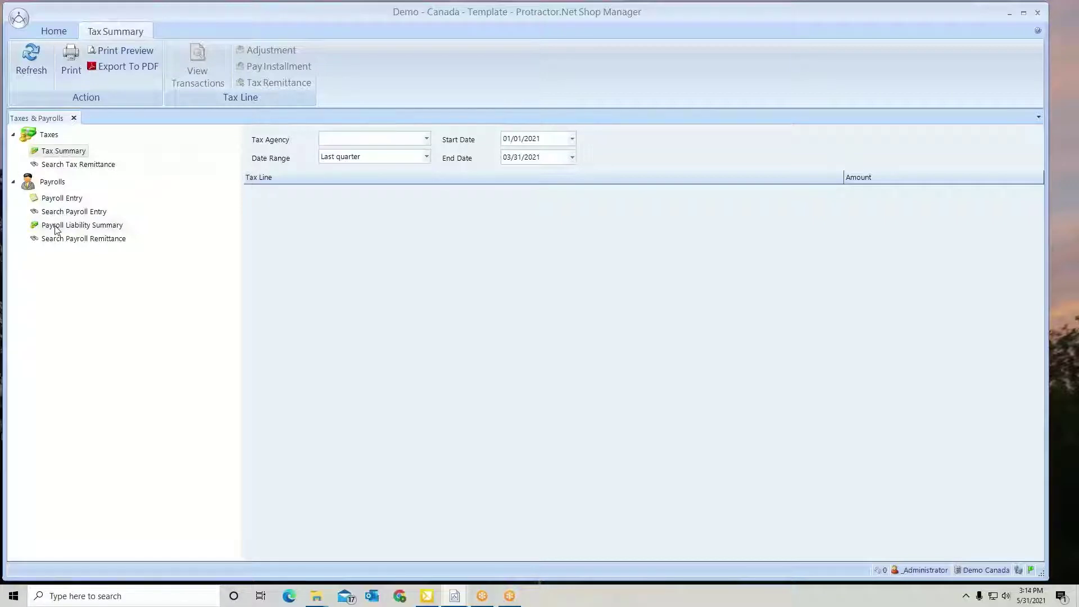
{"action": "left_click", "coordinate": [83, 226]}
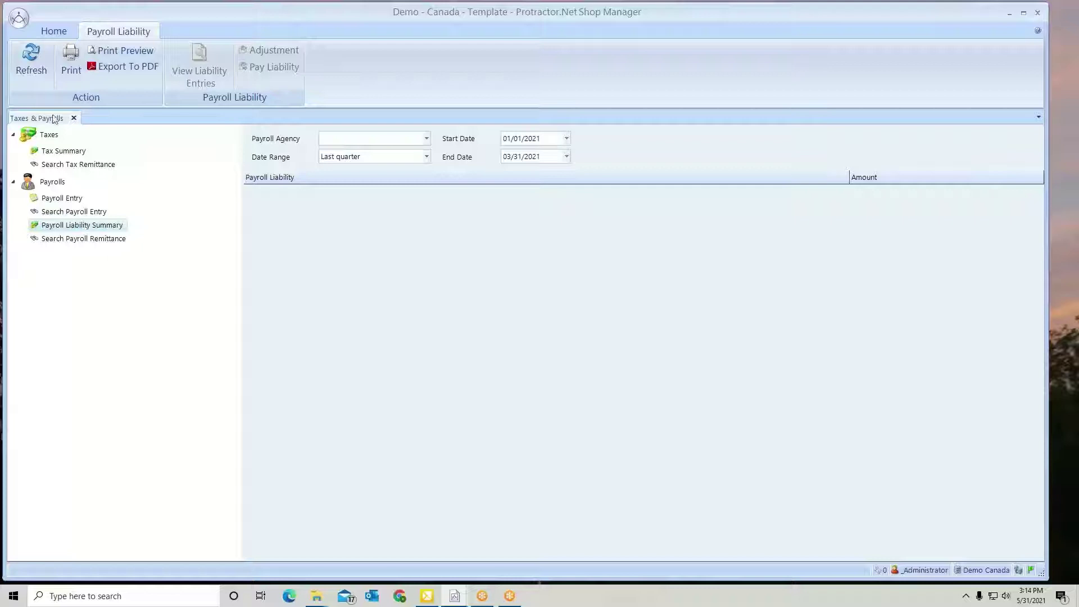
{"action": "left_click", "coordinate": [34, 72]}
Step: Filter the liability summary to the Receiver General agency for Last quarter
{"action": "left_click", "coordinate": [428, 140]}
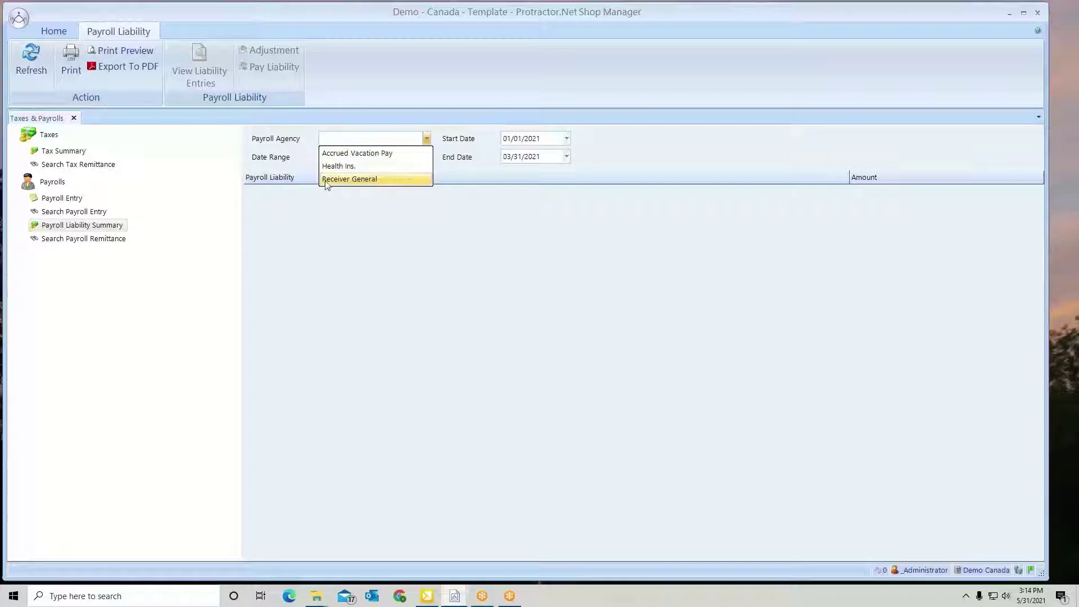
{"action": "left_click", "coordinate": [354, 179]}
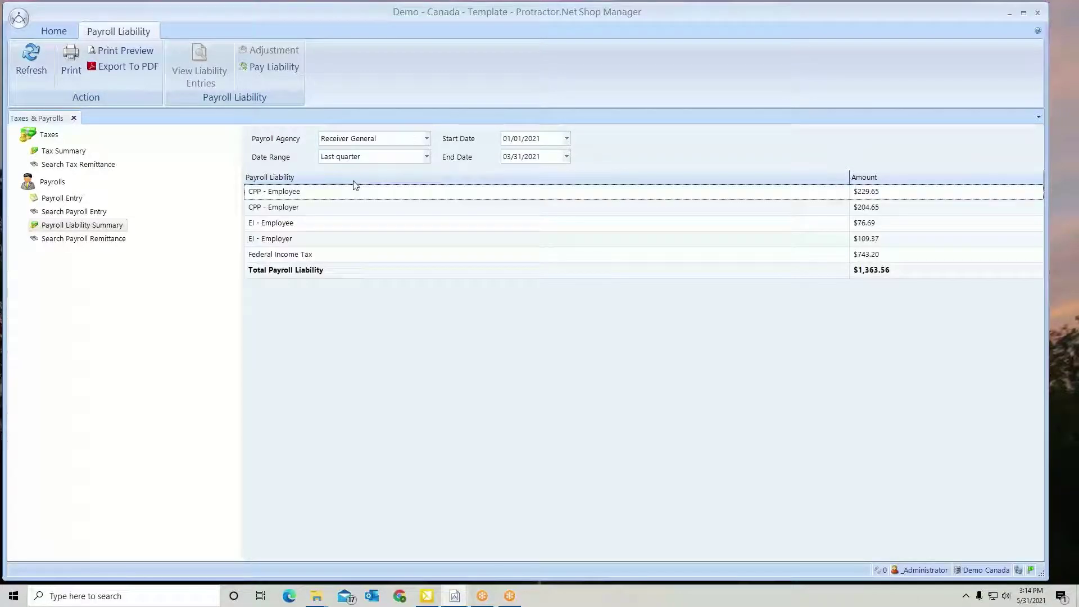
{"action": "left_click", "coordinate": [427, 157]}
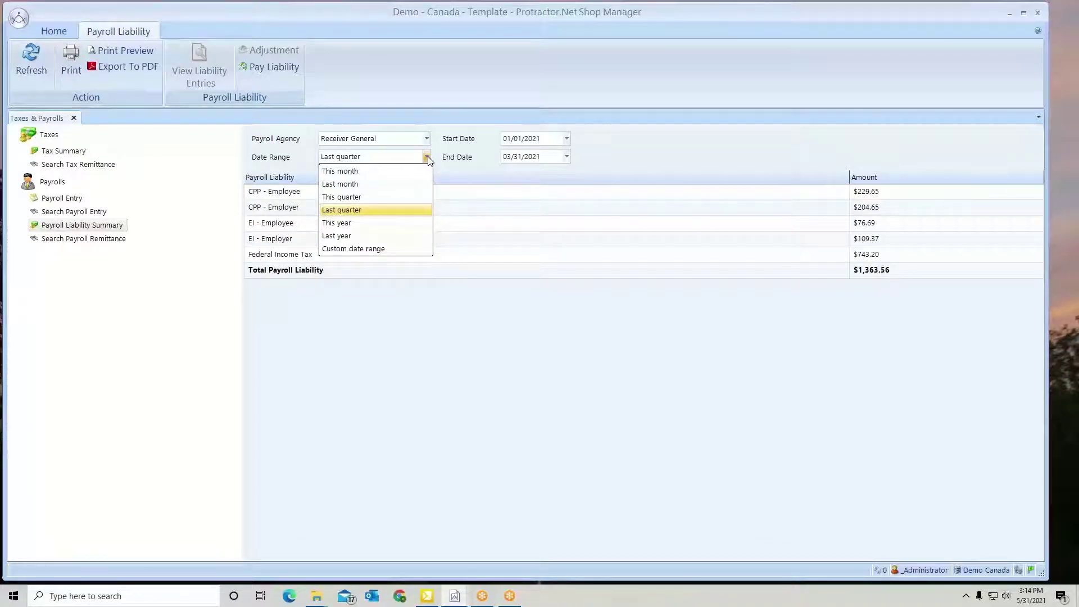
{"action": "left_click", "coordinate": [427, 157]}
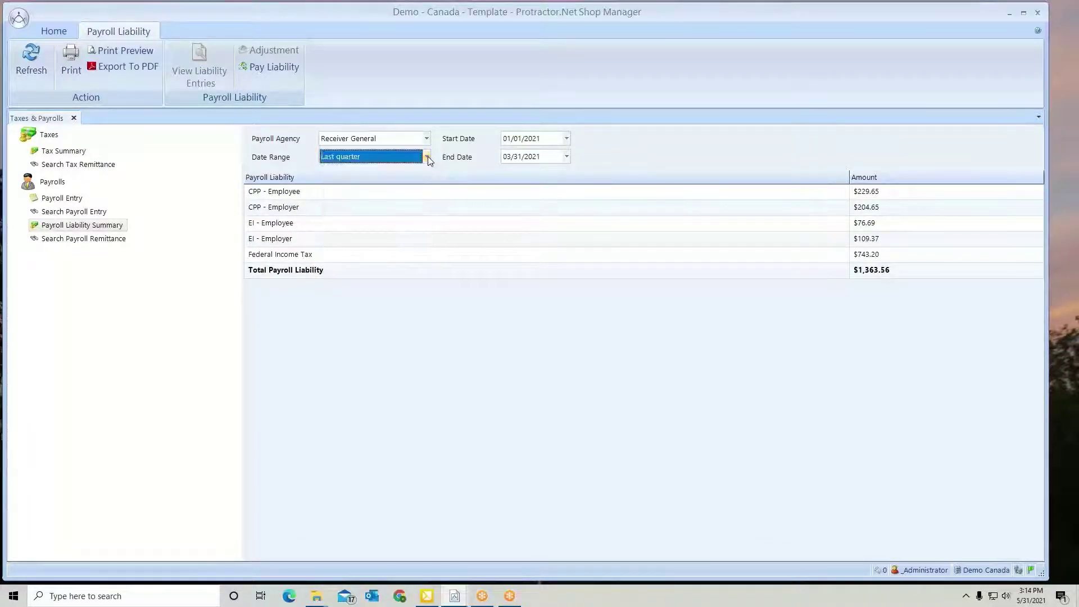
Step: Review each liability row: CPP and EI employee/employer amounts and Federal Income Tax
{"action": "left_click", "coordinate": [266, 192]}
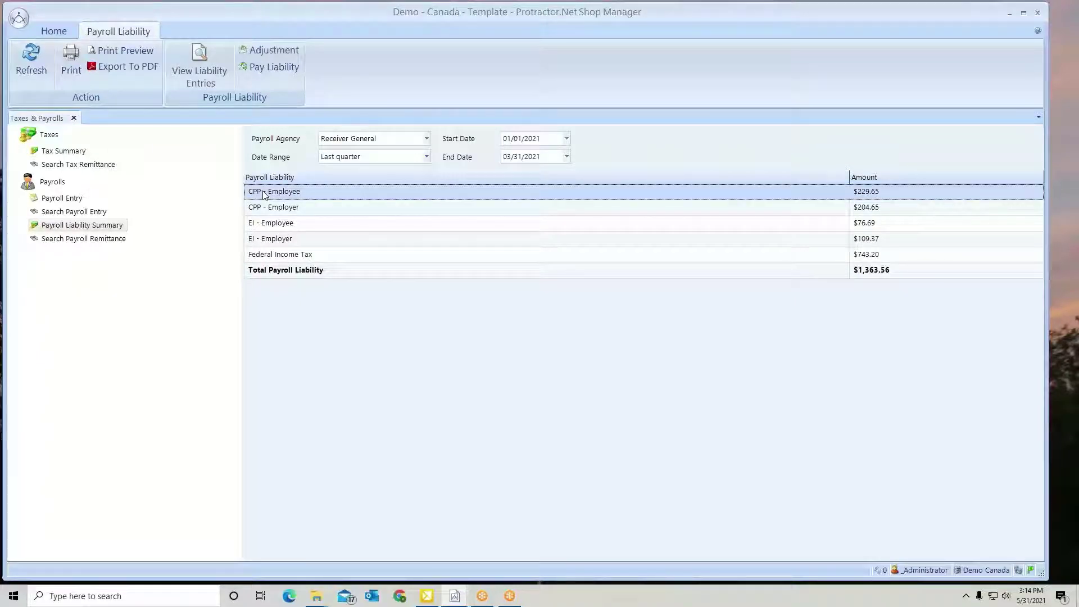
{"action": "left_click", "coordinate": [264, 209]}
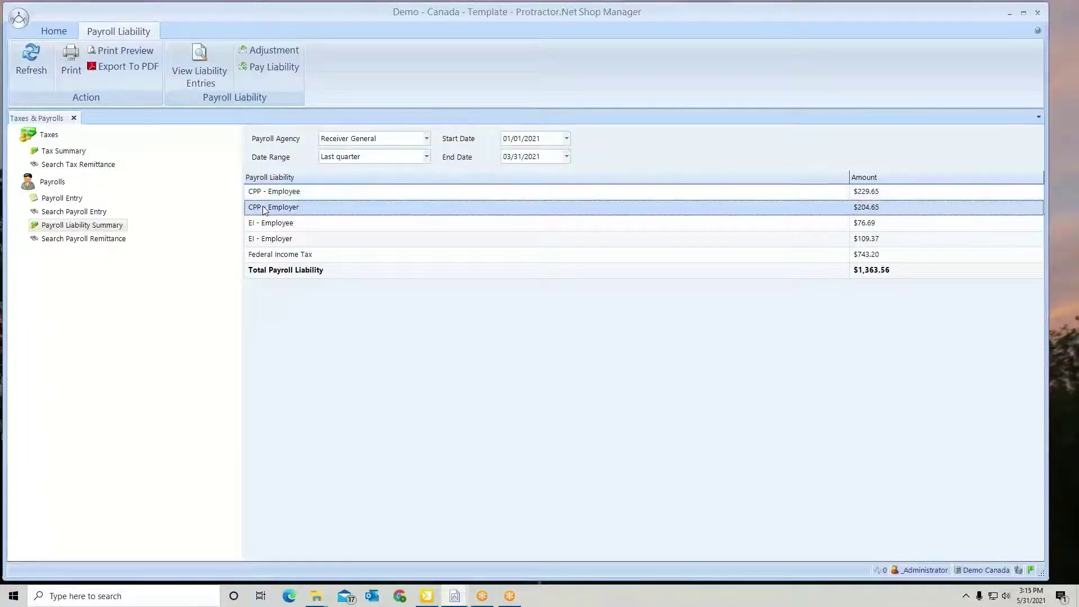
{"action": "left_click", "coordinate": [266, 224]}
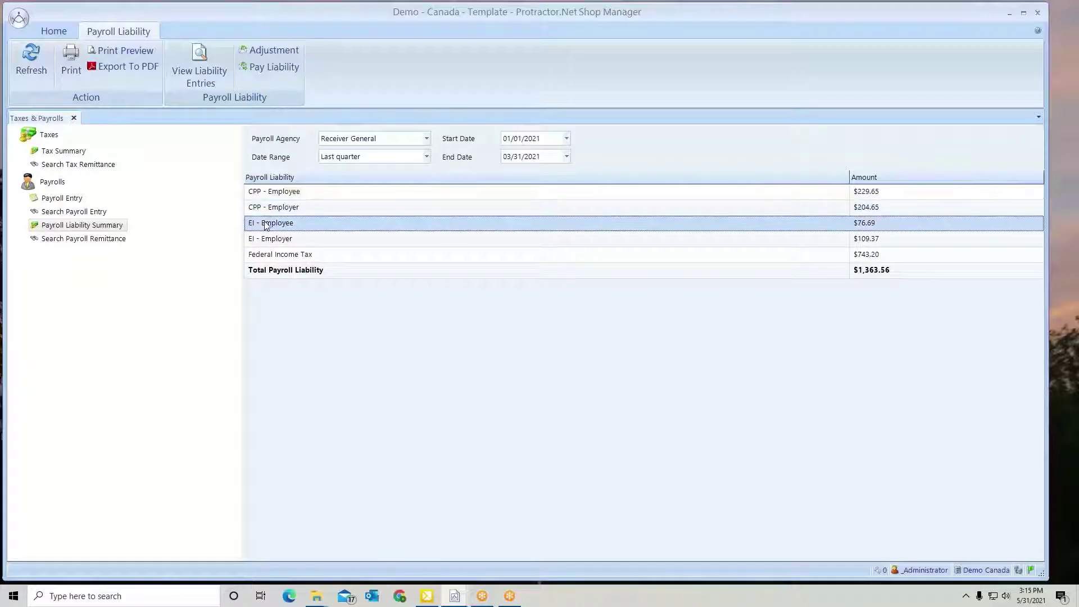
{"action": "left_click", "coordinate": [267, 243]}
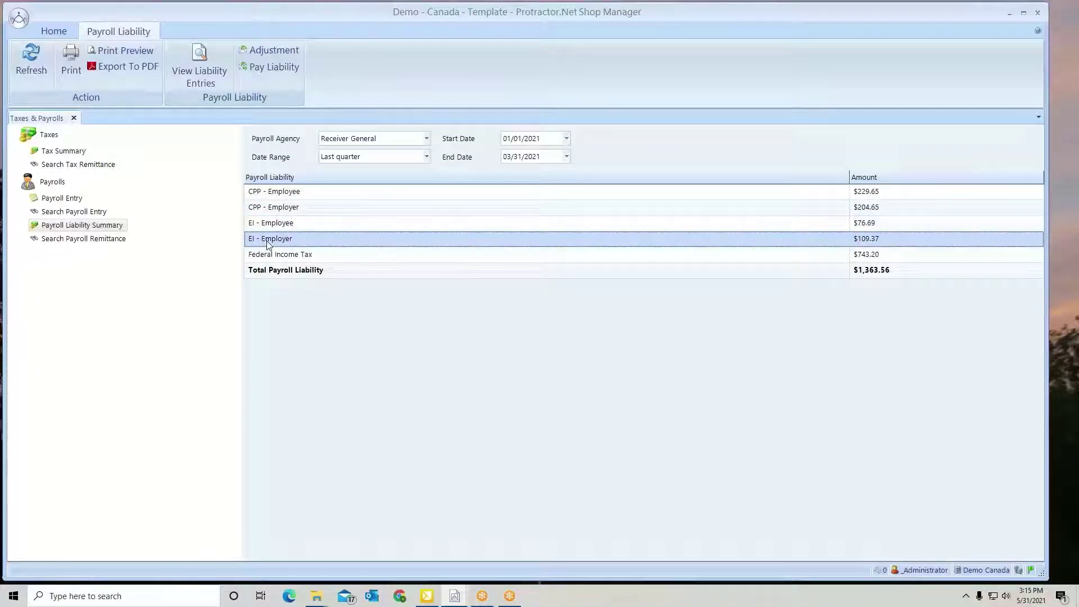
{"action": "left_click", "coordinate": [266, 257]}
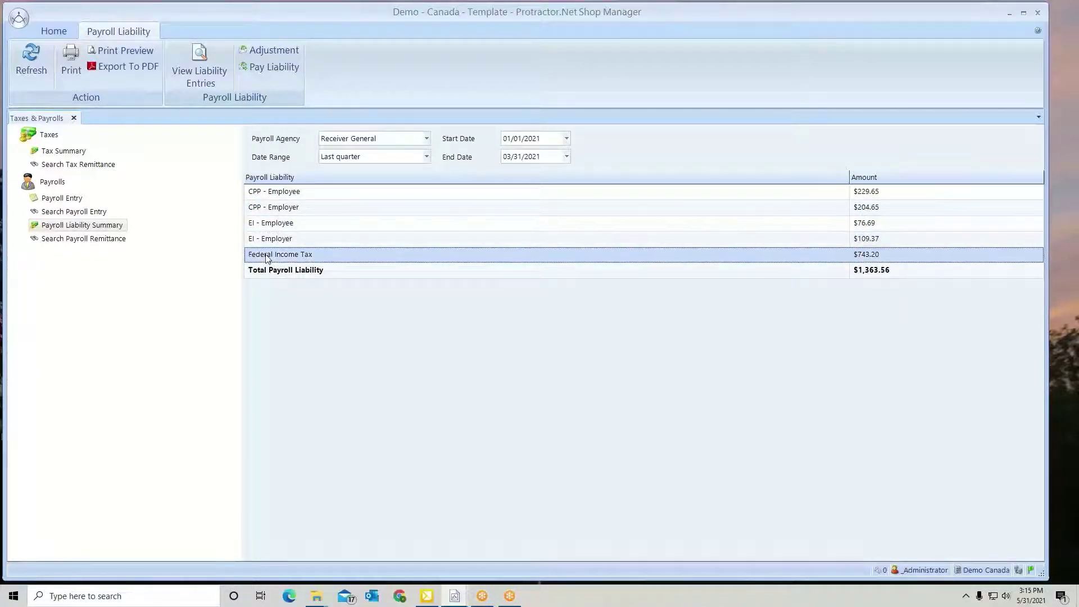
{"action": "left_click", "coordinate": [275, 193]}
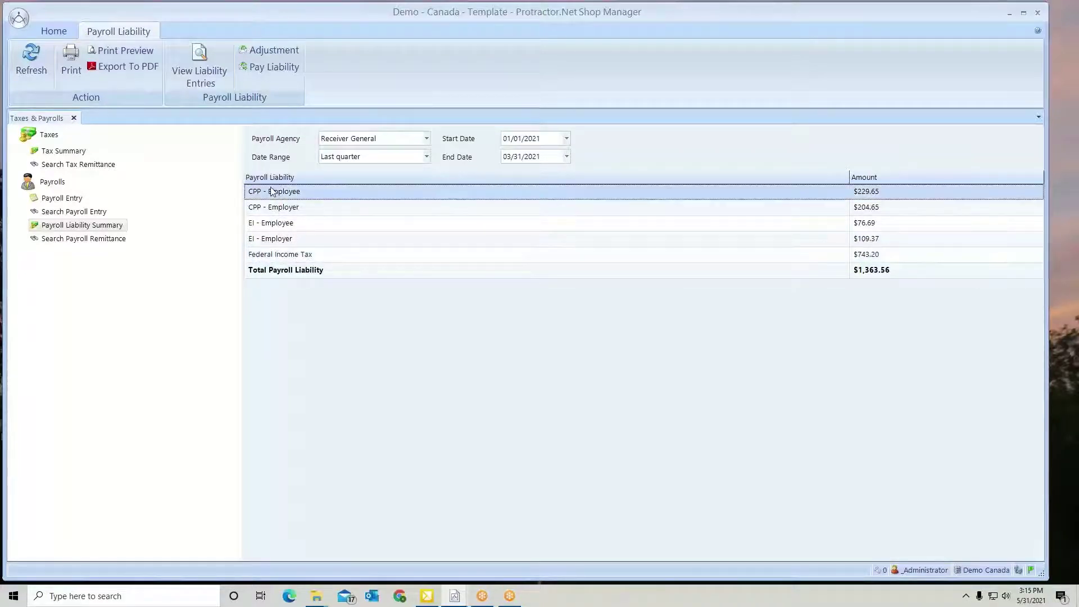
{"action": "left_click", "coordinate": [202, 65]}
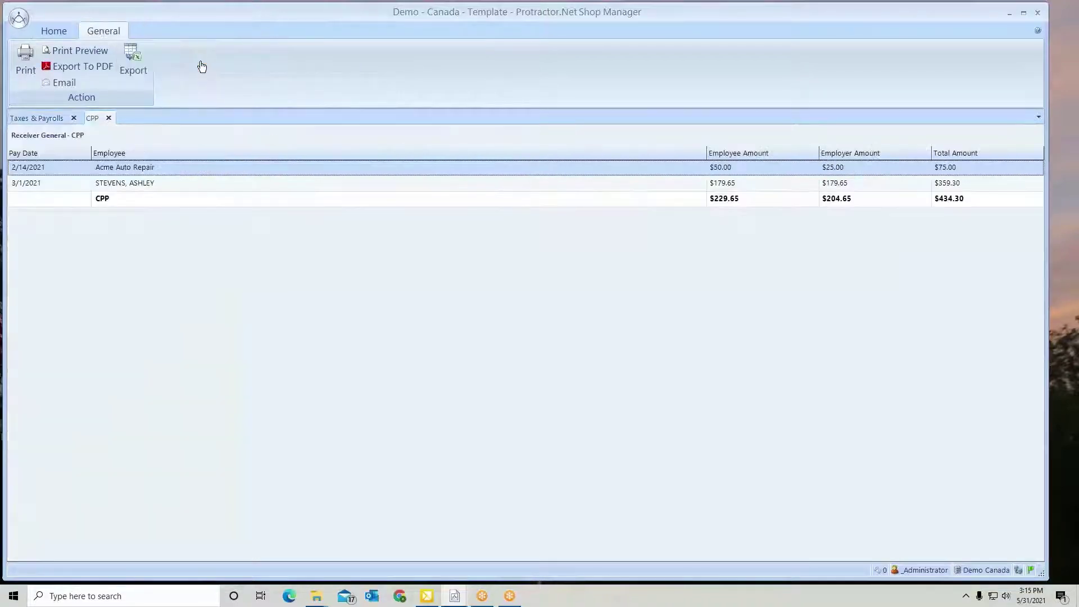
{"action": "left_click", "coordinate": [108, 119]}
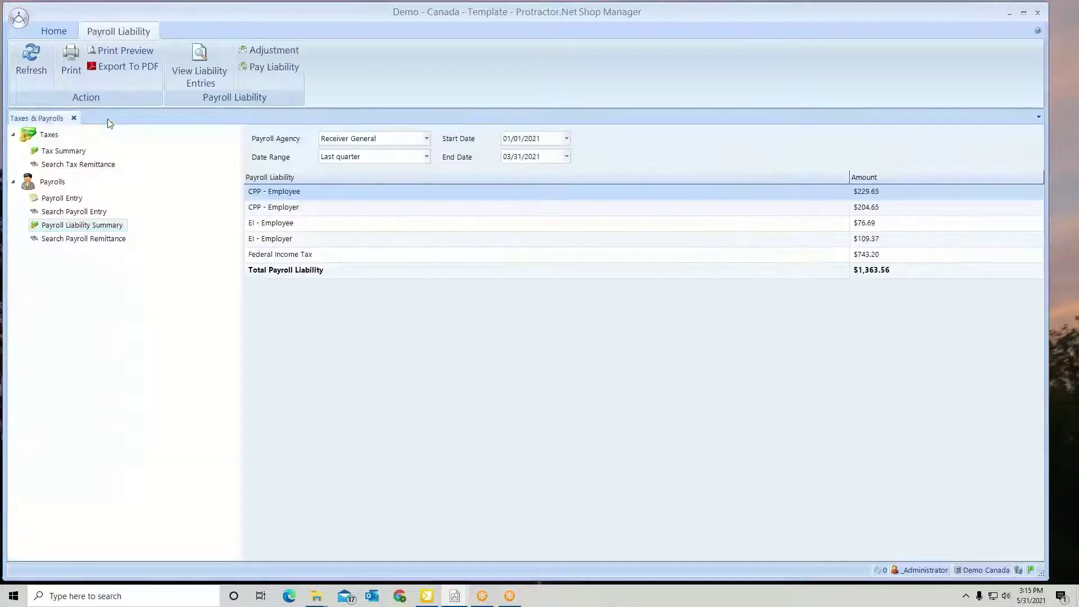
{"action": "left_click", "coordinate": [288, 225]}
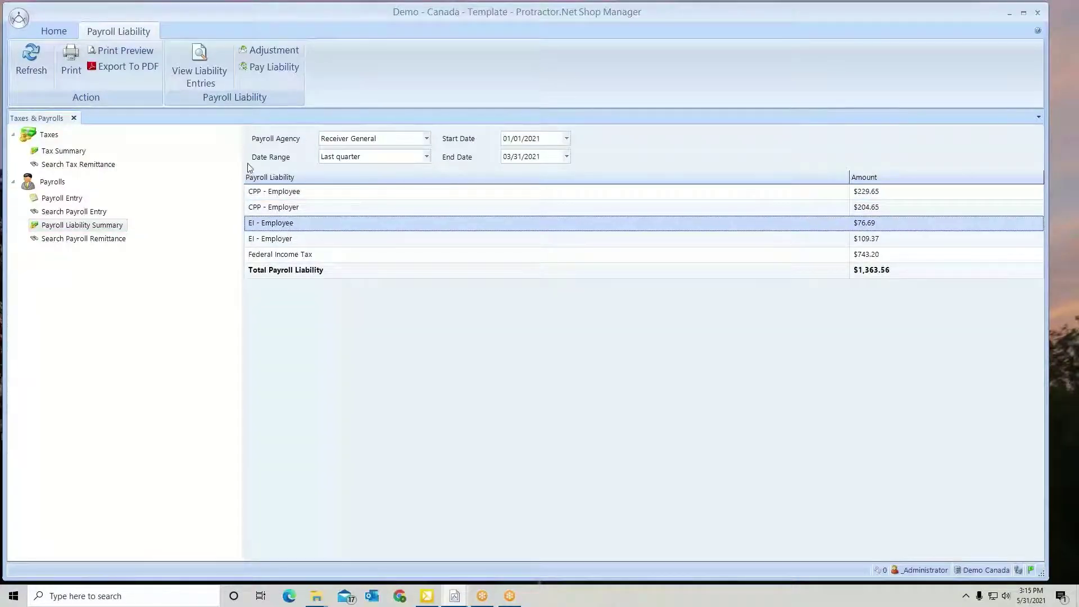
{"action": "left_click", "coordinate": [276, 254]}
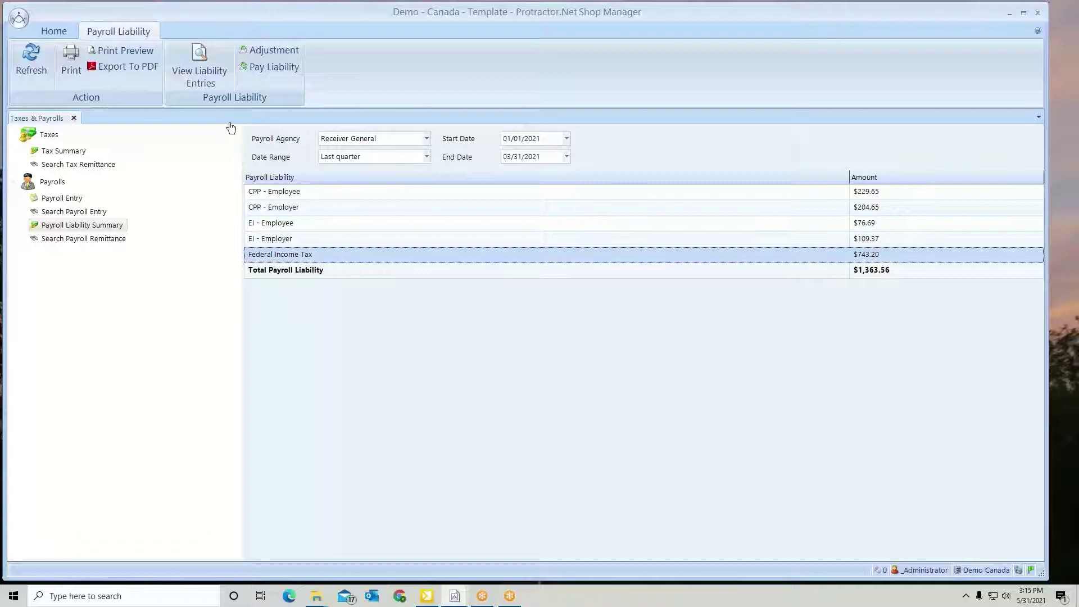
{"action": "left_click", "coordinate": [200, 60]}
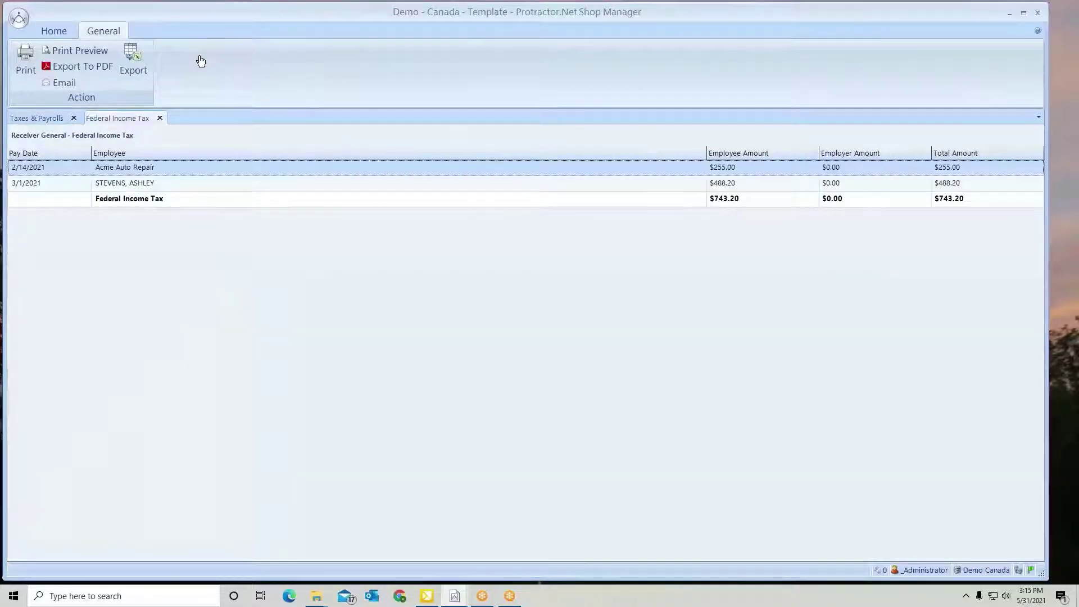
{"action": "left_click", "coordinate": [160, 118]}
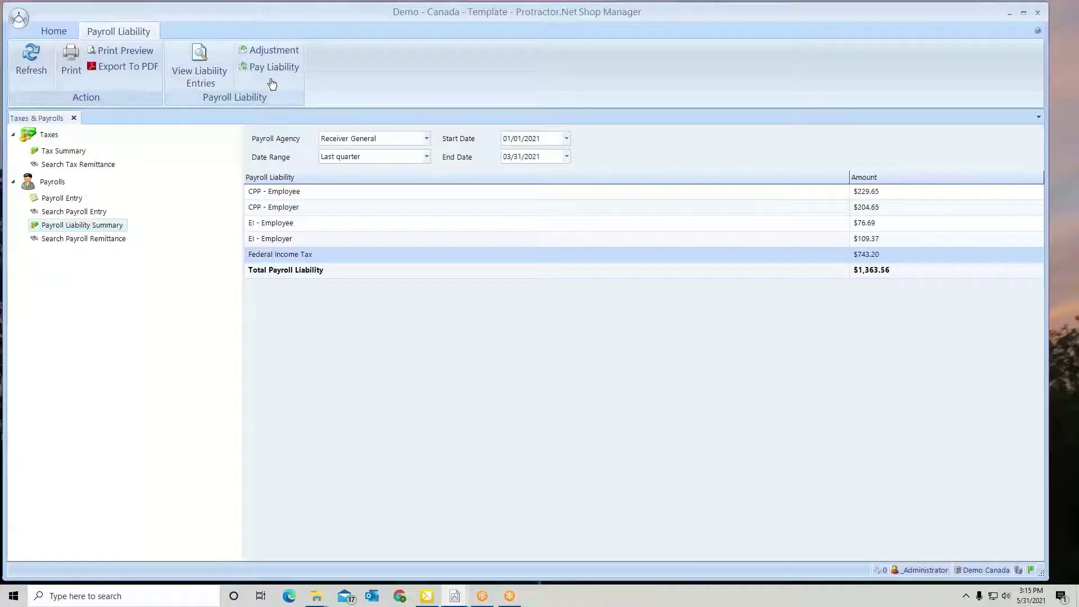
Step: Start a liability adjustment dated March 29, 2021 against the Management Staff account
{"action": "left_click", "coordinate": [274, 54]}
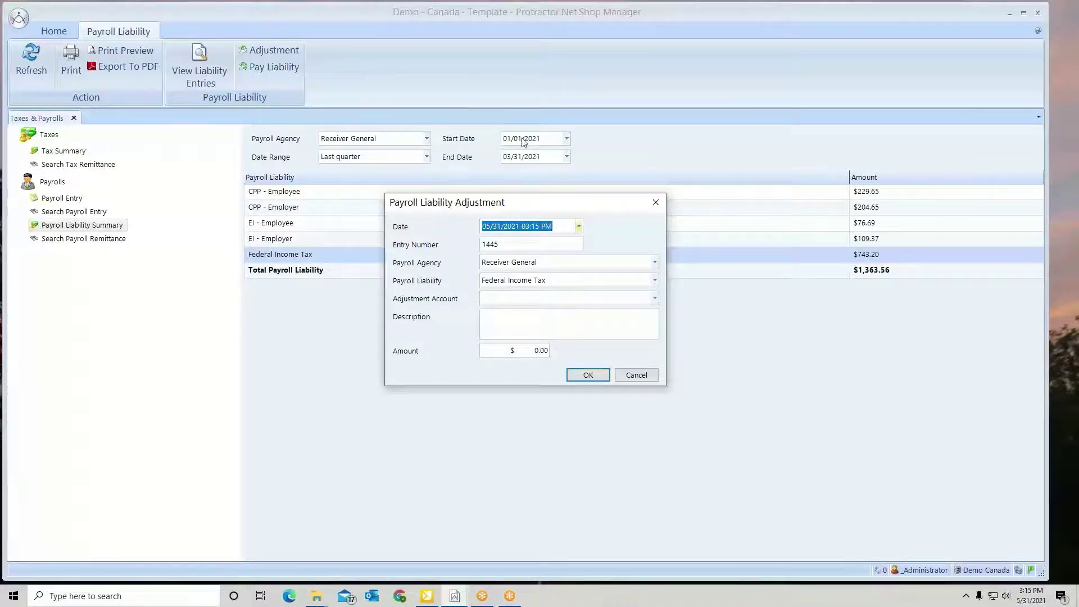
{"action": "left_click", "coordinate": [579, 227]}
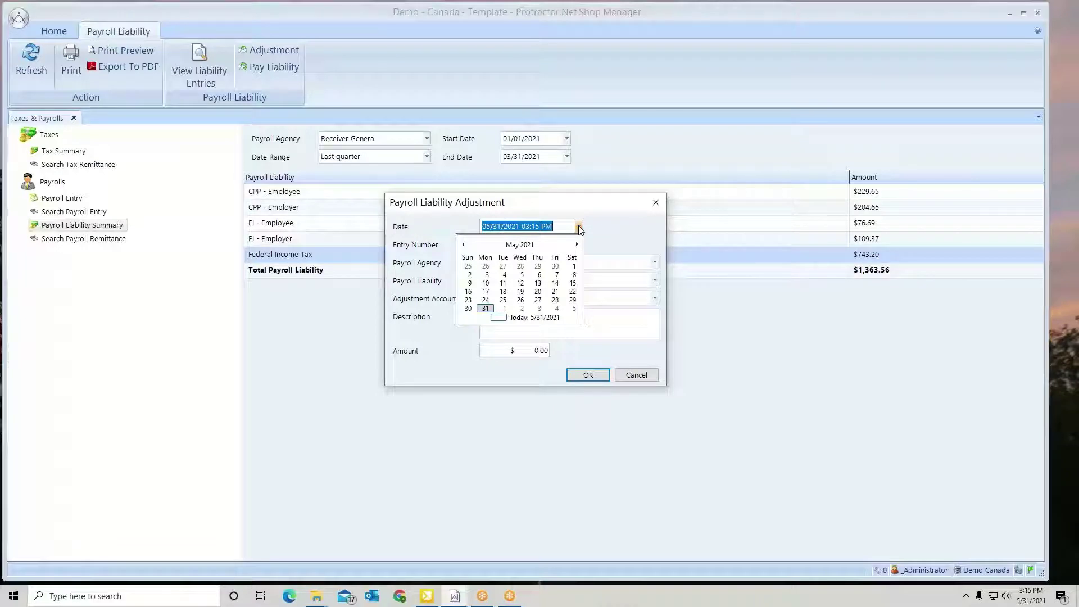
{"action": "left_click", "coordinate": [463, 246]}
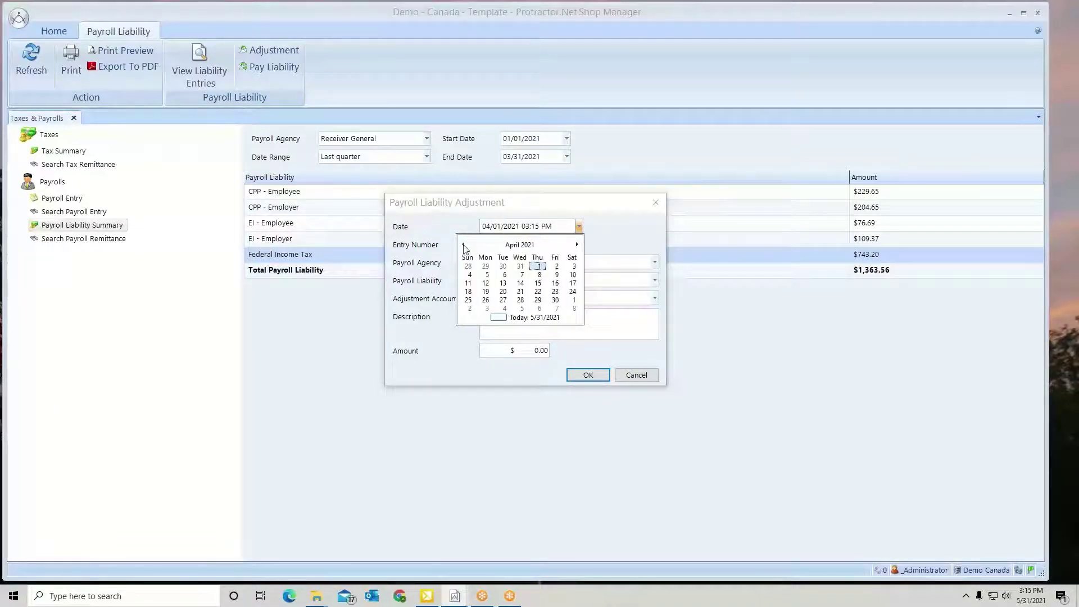
{"action": "left_click", "coordinate": [485, 265]}
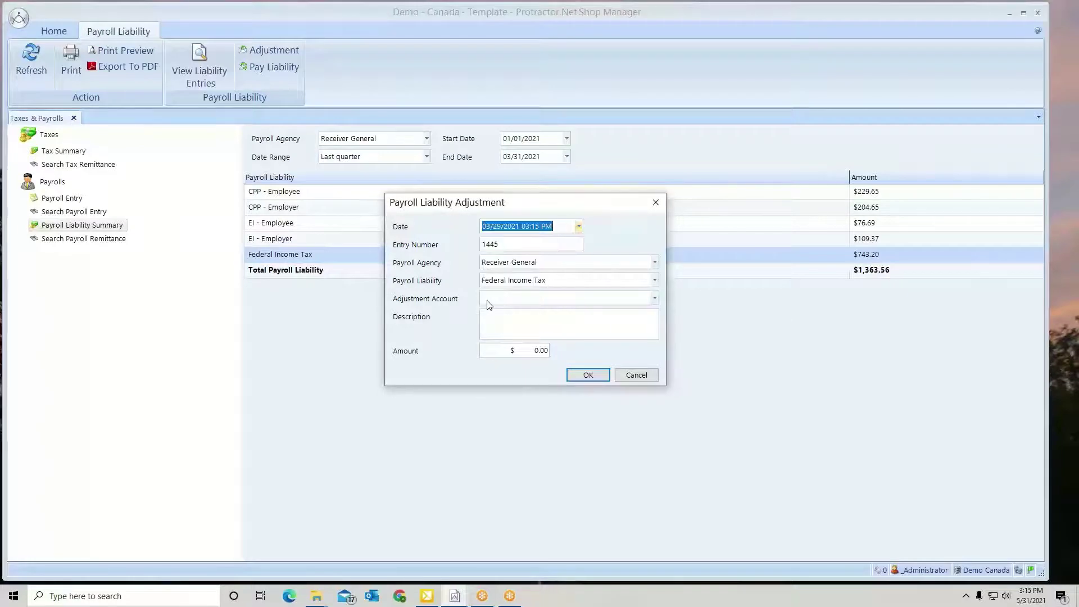
{"action": "left_click", "coordinate": [541, 301]}
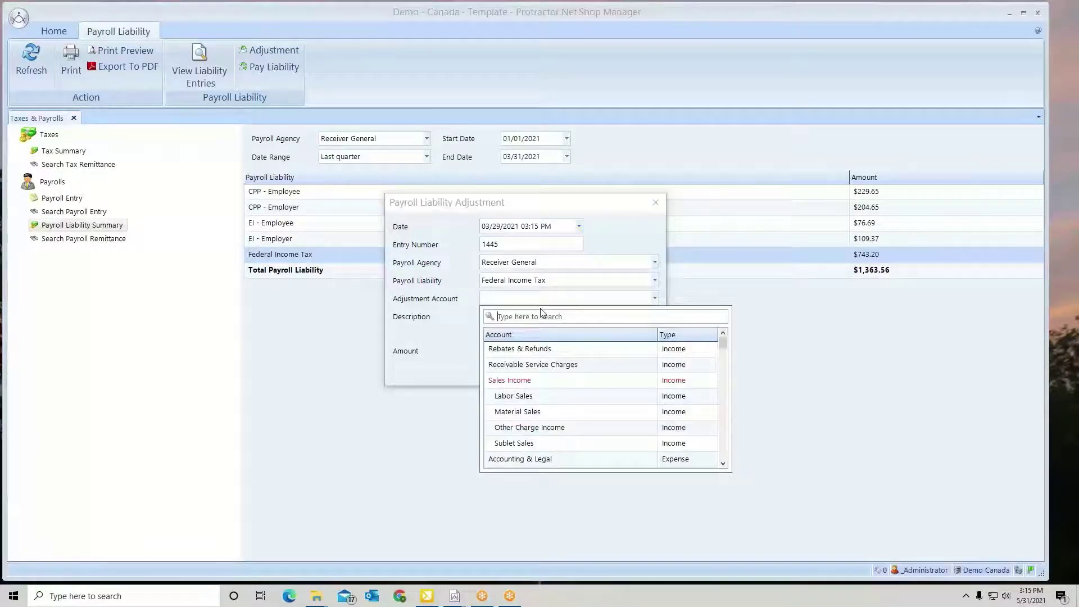
{"action": "scroll", "coordinate": [575, 443], "scroll_direction": "down", "scroll_amount": 1}
{"action": "scroll", "coordinate": [574, 443], "scroll_direction": "down", "scroll_amount": 8}
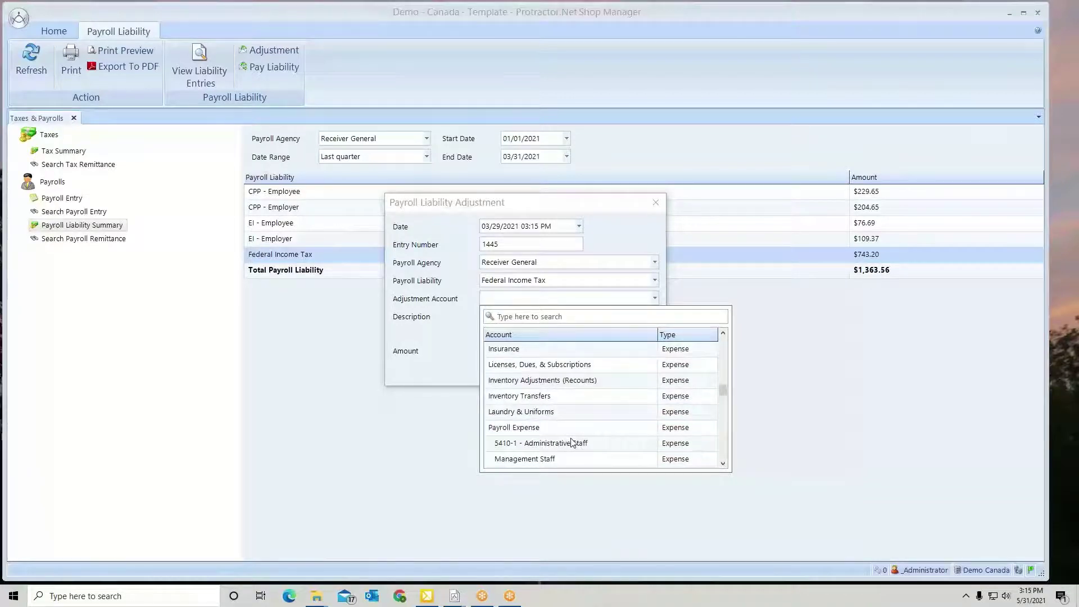
{"action": "scroll", "coordinate": [571, 443], "scroll_direction": "down", "scroll_amount": 1}
{"action": "left_click", "coordinate": [538, 413]}
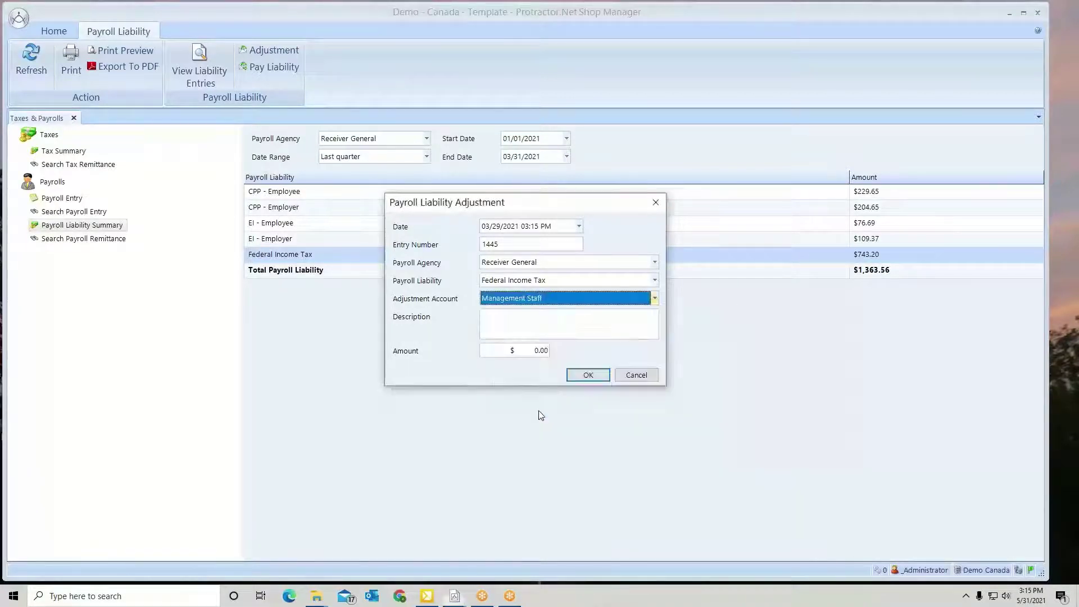
Step: Enter description 'adjustment' and amount -5.00, then save the adjustment
{"action": "left_click", "coordinate": [508, 316]}
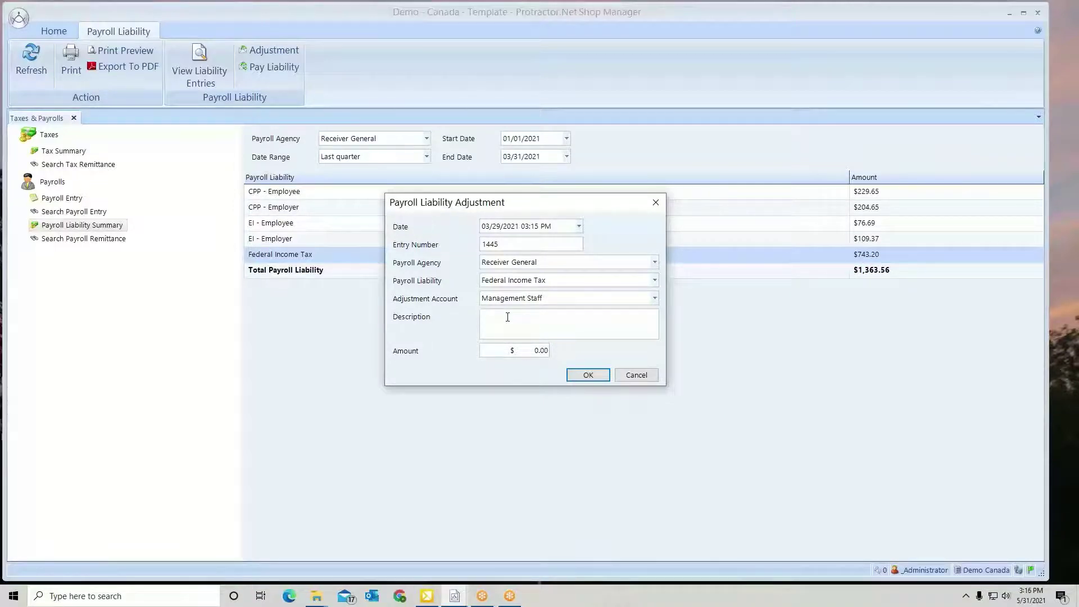
{"action": "type", "text": "adjustment"}
{"action": "left_click", "coordinate": [521, 351]}
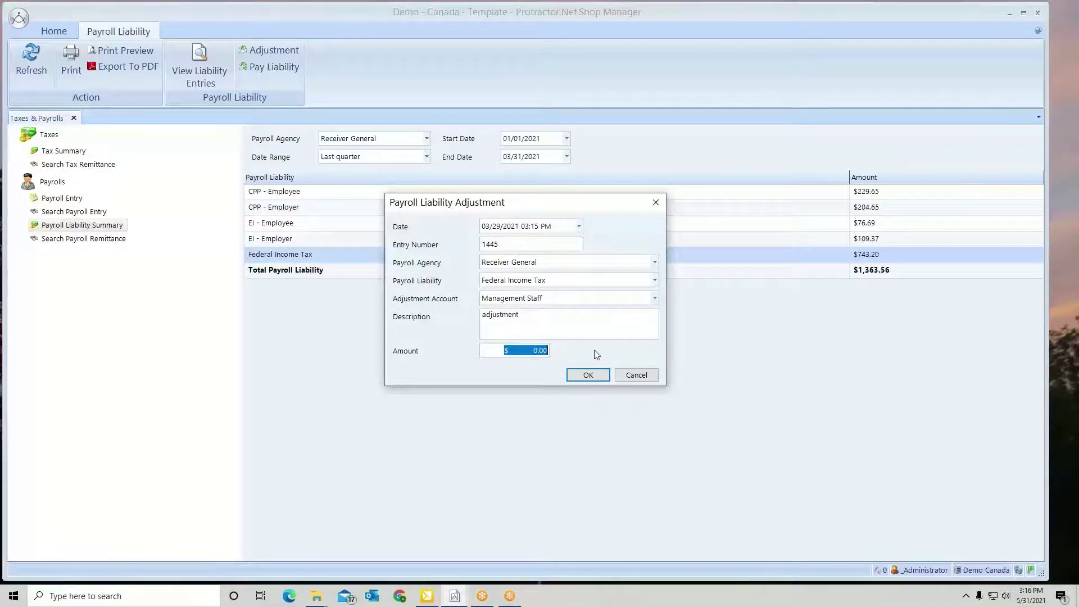
{"action": "type", "text": "-5.00"}
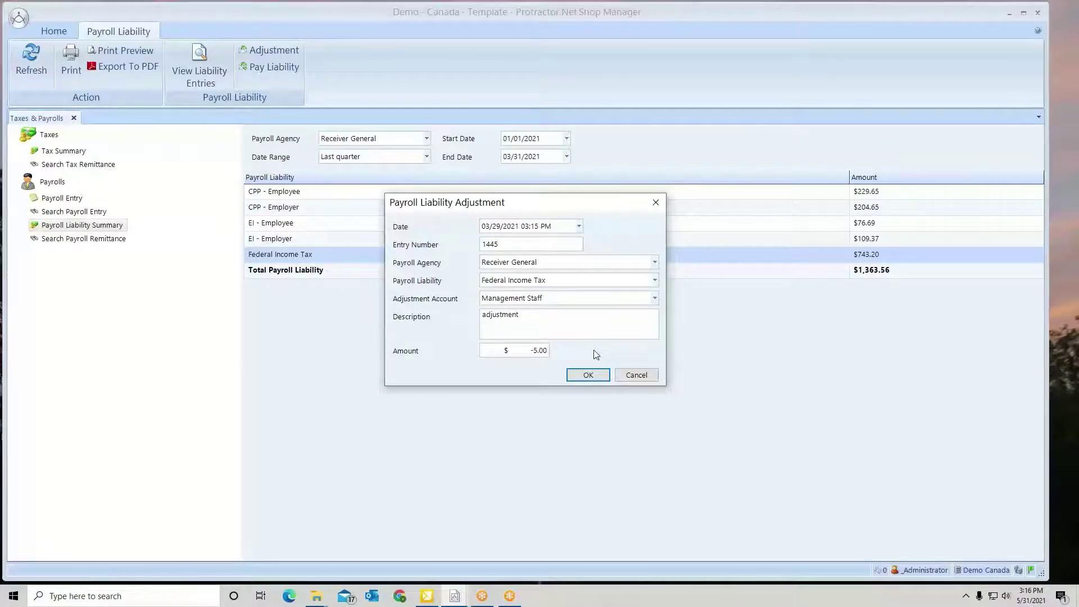
{"action": "left_click", "coordinate": [588, 375]}
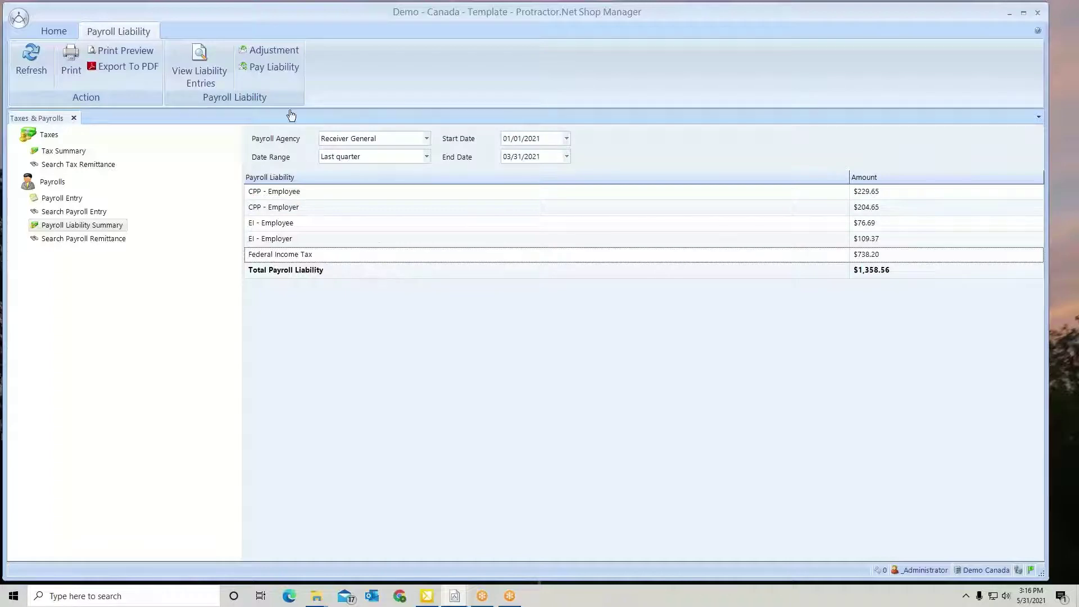
Step: Fill the $1,358.56 remittance: date 04/28/2021, Bank Account - Chequeing, description '1st qtr 2021'
{"action": "left_click", "coordinate": [287, 69]}
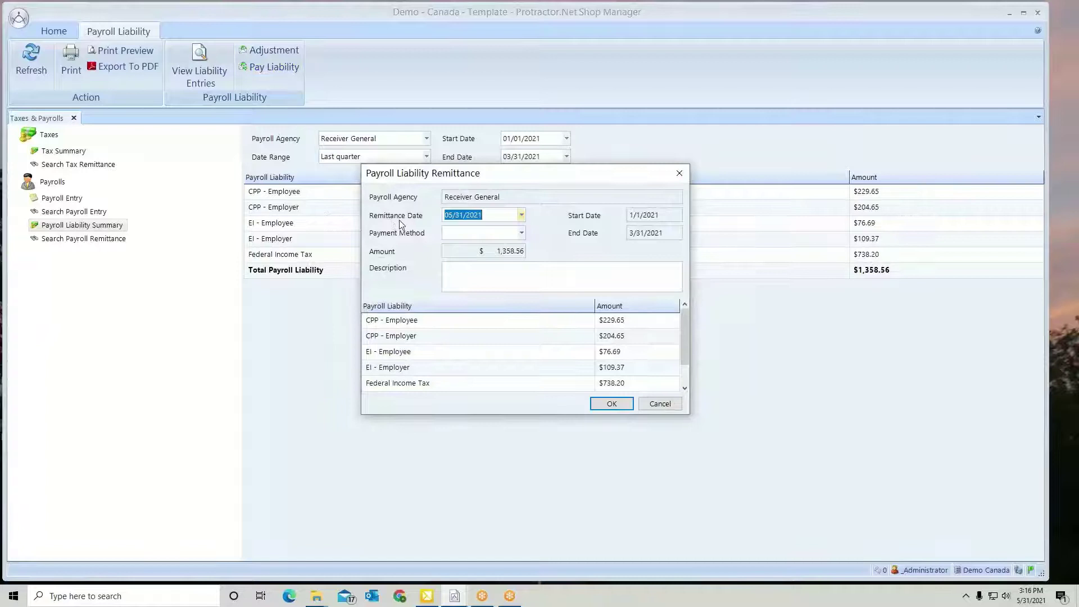
{"action": "left_click", "coordinate": [522, 214]}
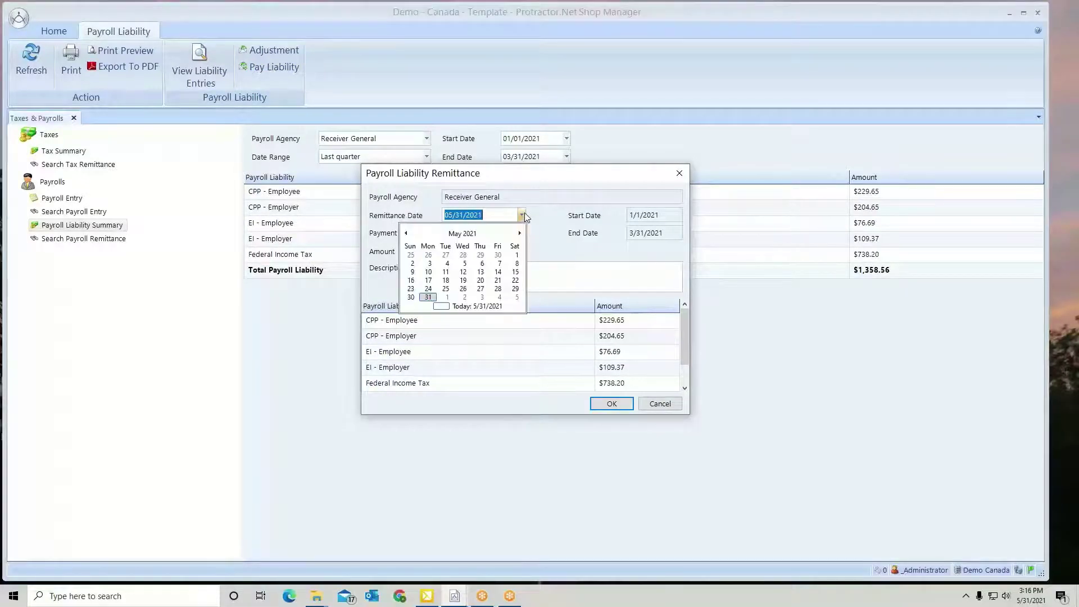
{"action": "left_click", "coordinate": [461, 256]}
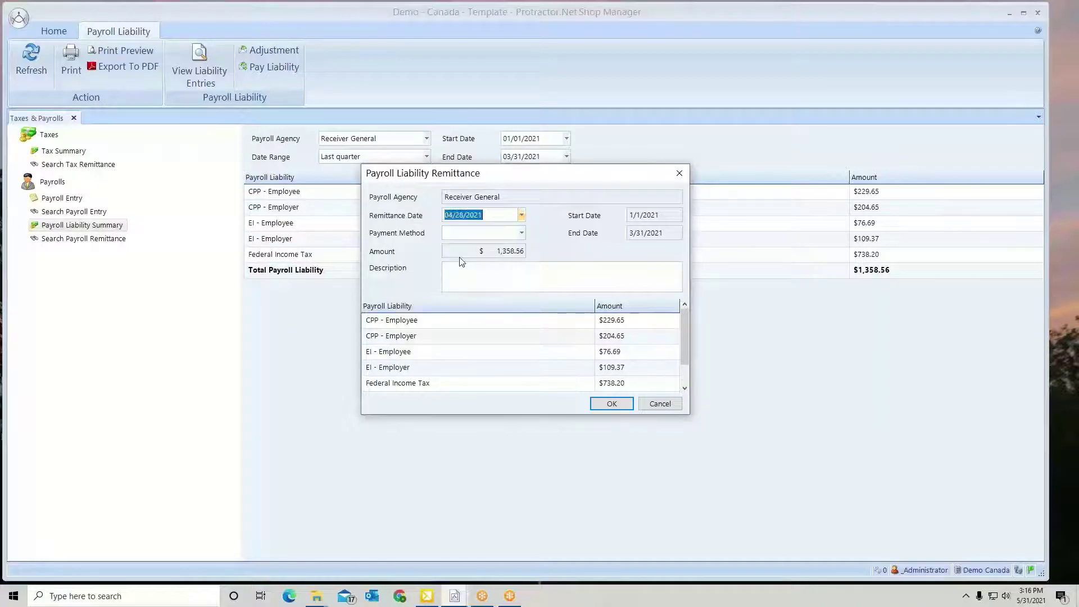
{"action": "left_click", "coordinate": [521, 232]}
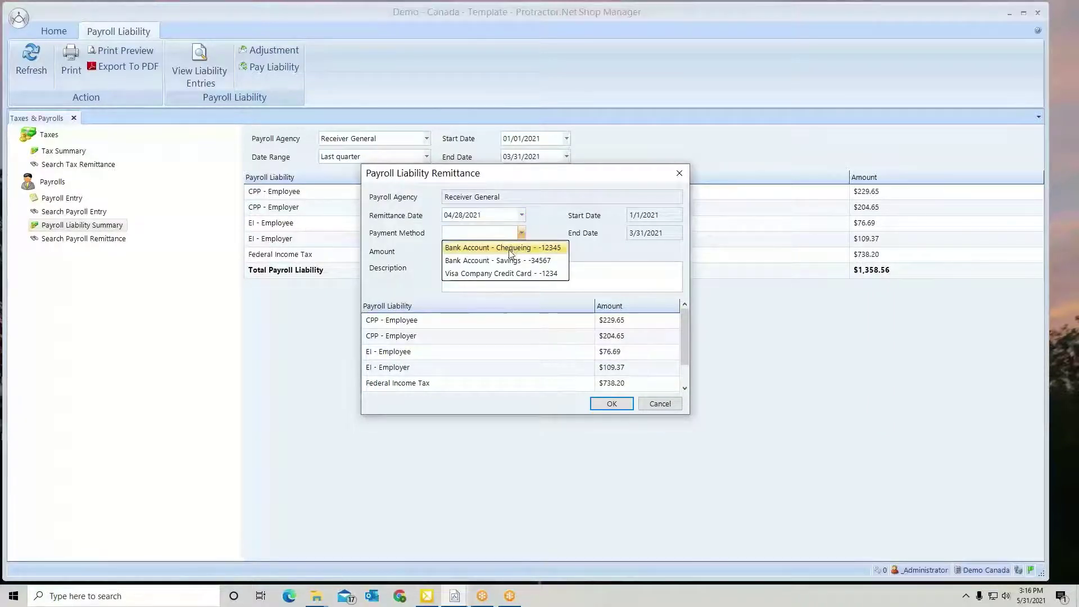
{"action": "left_click", "coordinate": [514, 248]}
{"action": "left_click", "coordinate": [465, 276]}
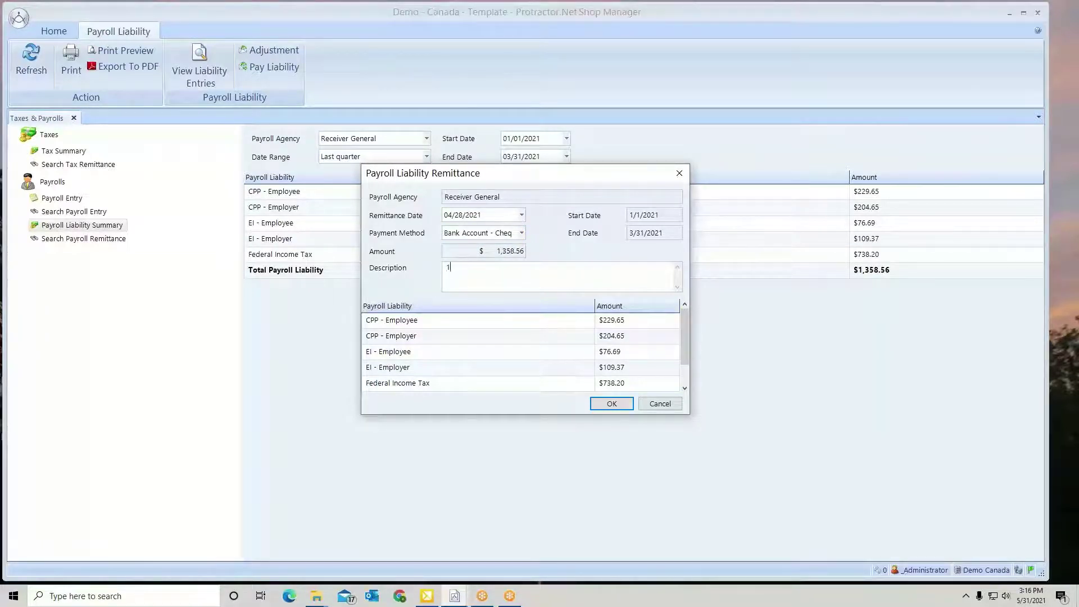
{"action": "type", "text": "1st "}
{"action": "type", "text": "t"}
{"action": "type", "text": "tr 2021"}
Step: Submit the remittance as a Direct transaction, accept the payment details, and decline printing
{"action": "left_click", "coordinate": [612, 404]}
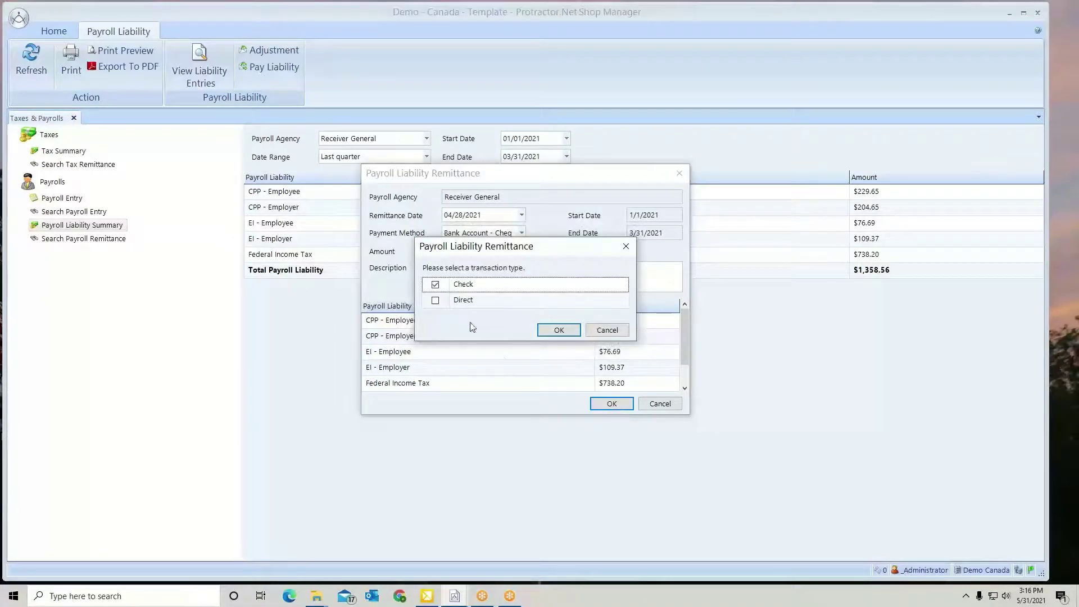
{"action": "left_click", "coordinate": [435, 301]}
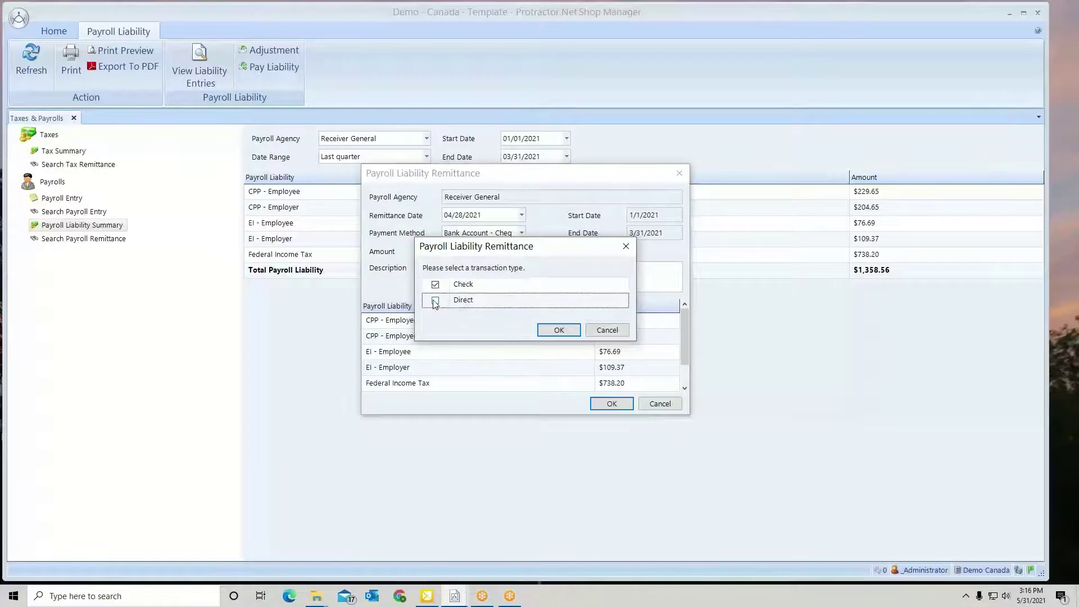
{"action": "left_click", "coordinate": [559, 329]}
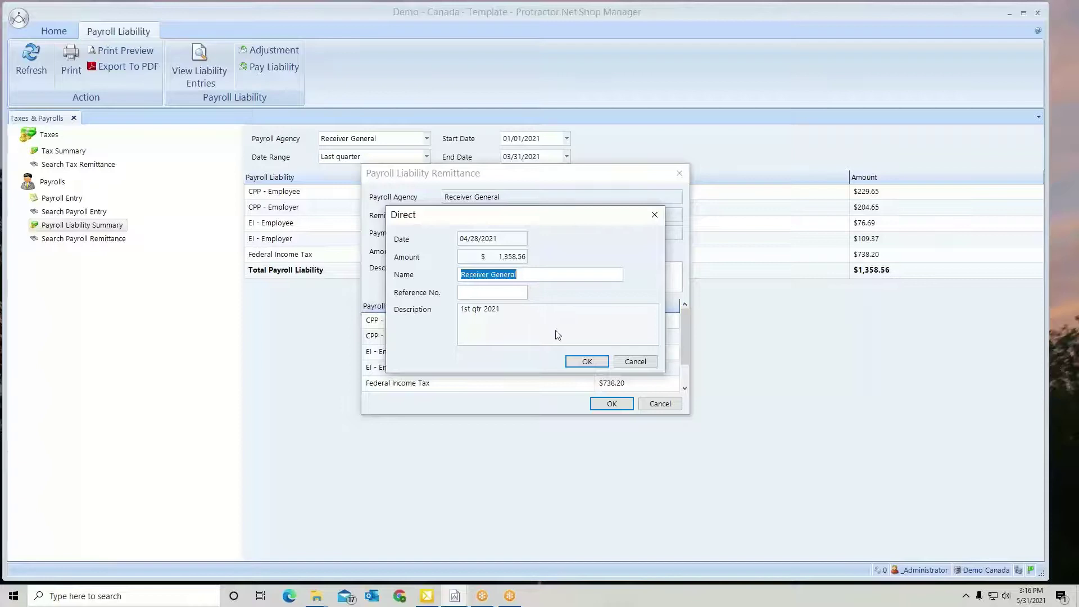
{"action": "left_click", "coordinate": [593, 362]}
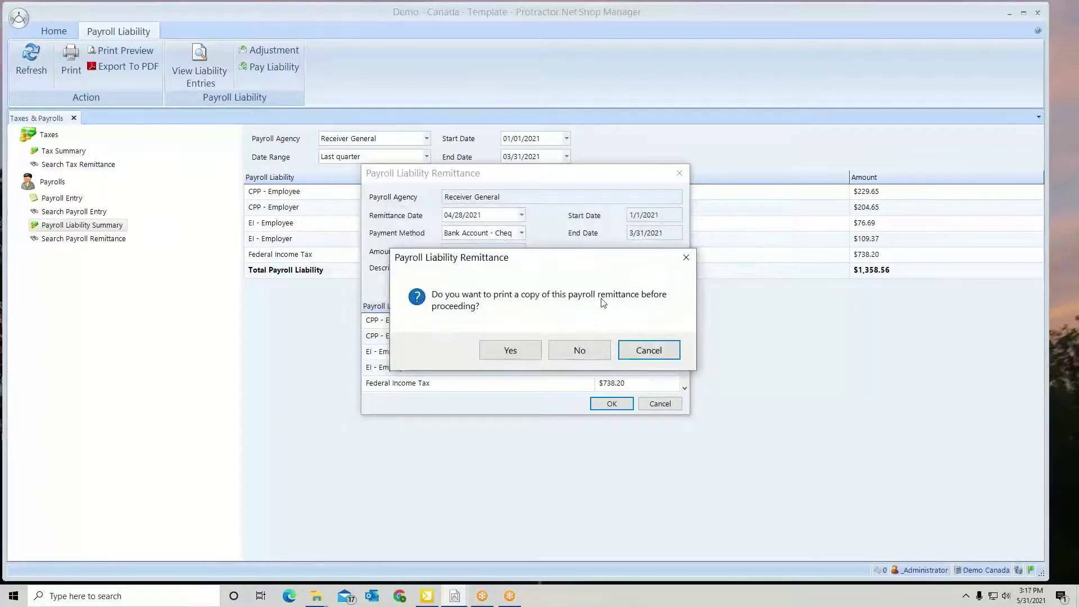
{"action": "left_click", "coordinate": [579, 351]}
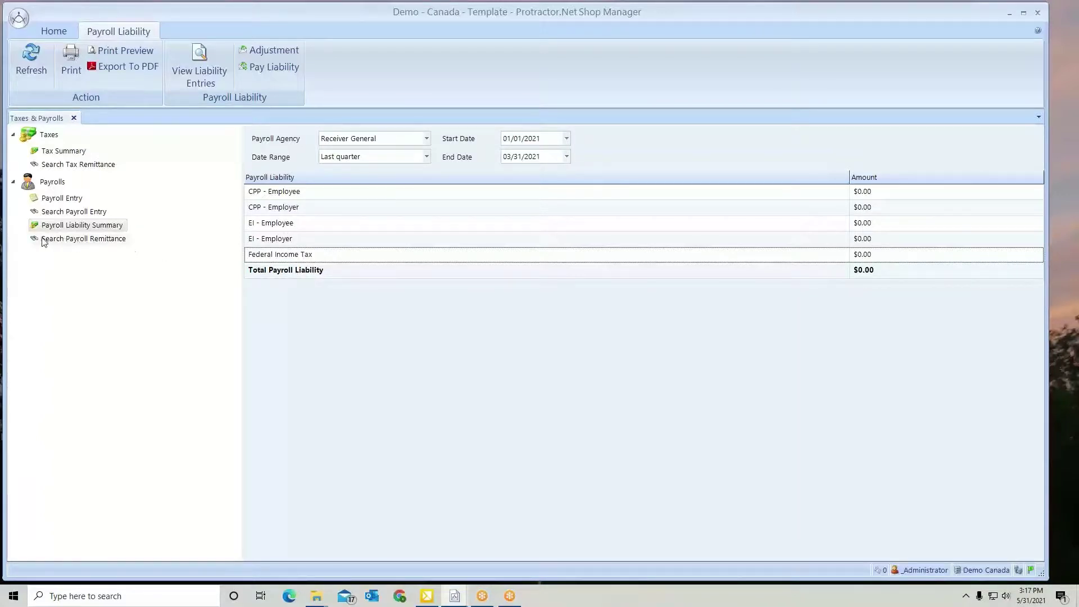
Step: Search payroll remittances for Receiver General with the date range set to This year
{"action": "left_click", "coordinate": [84, 239]}
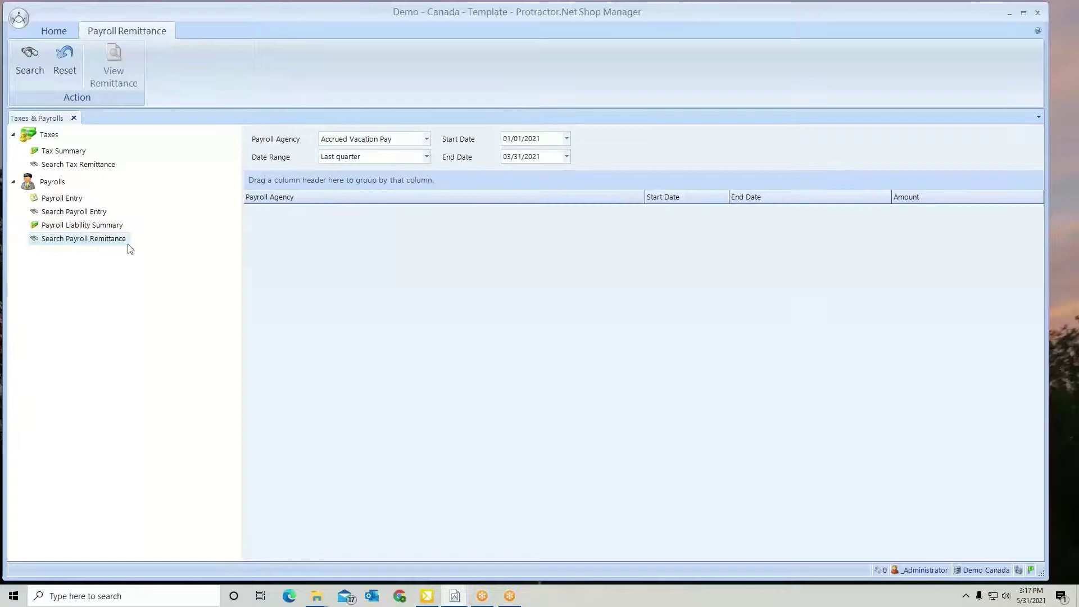
{"action": "left_click", "coordinate": [427, 139]}
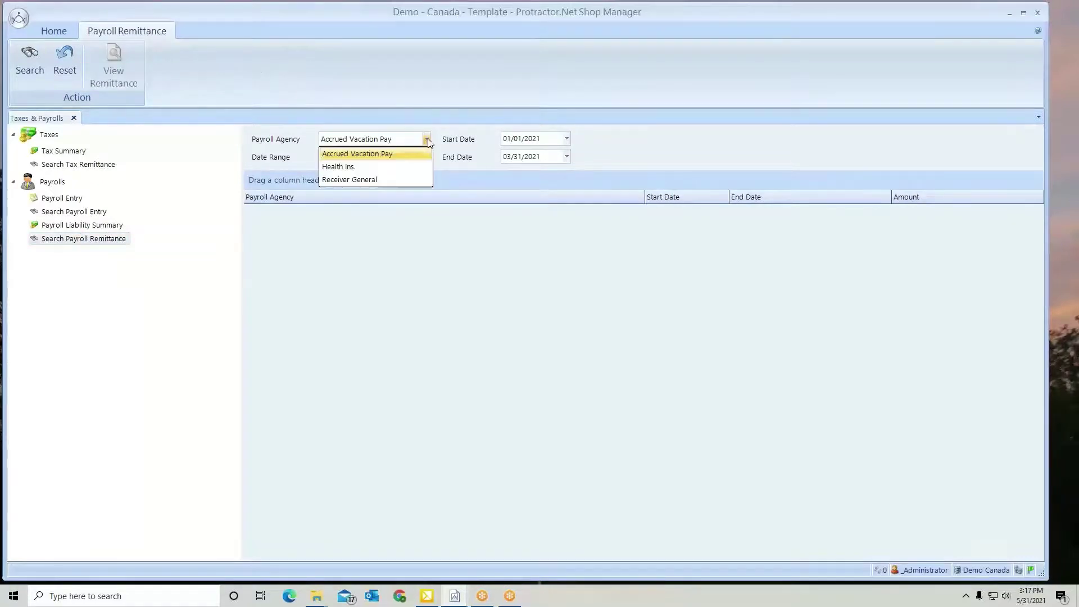
{"action": "left_click", "coordinate": [384, 180]}
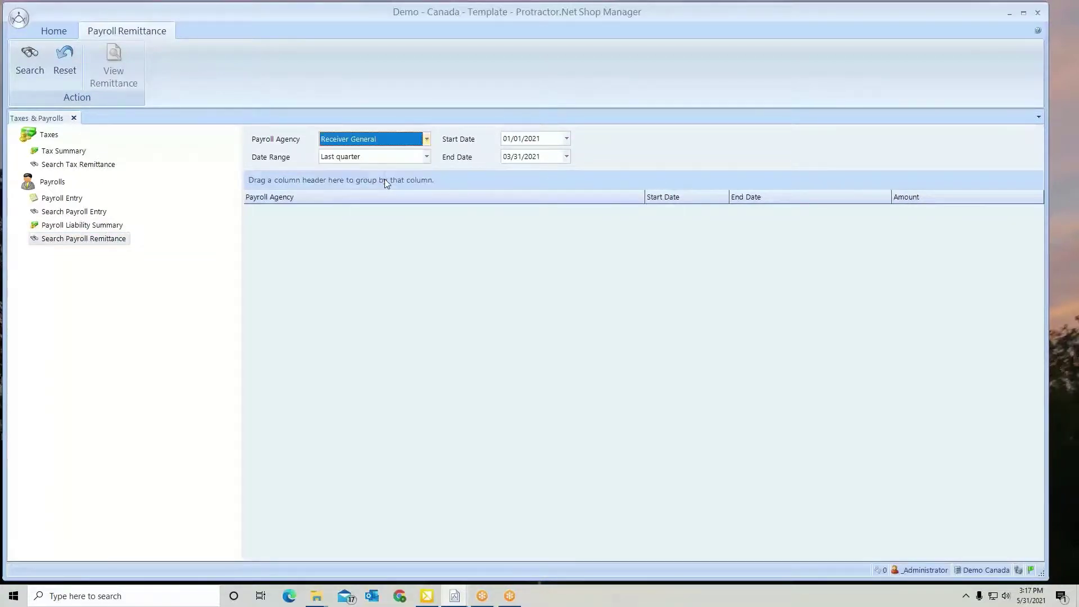
{"action": "left_click", "coordinate": [427, 156]}
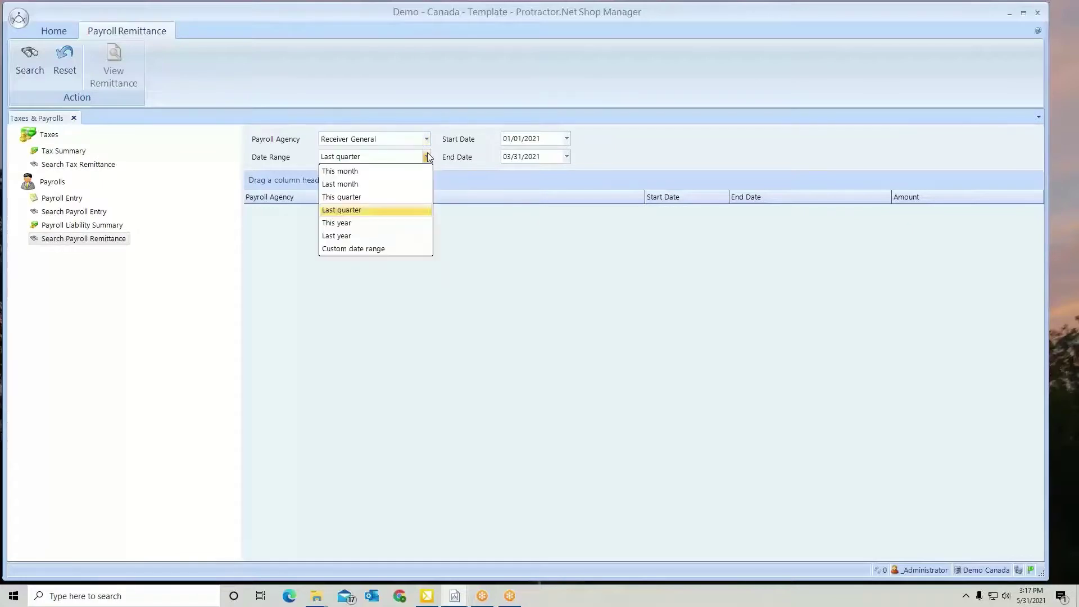
{"action": "left_click", "coordinate": [372, 223]}
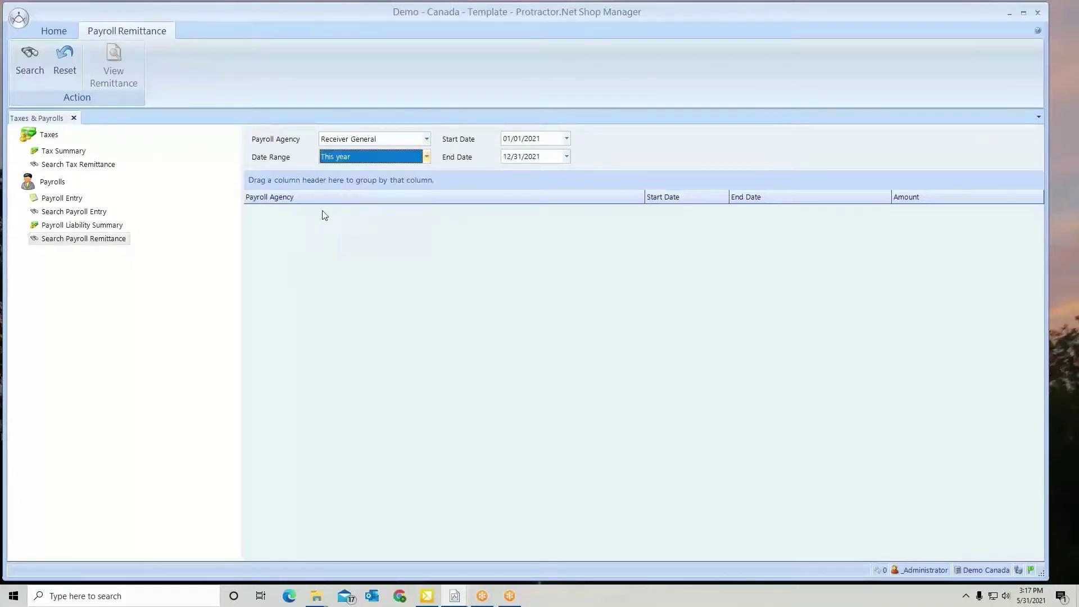
{"action": "left_click", "coordinate": [29, 63]}
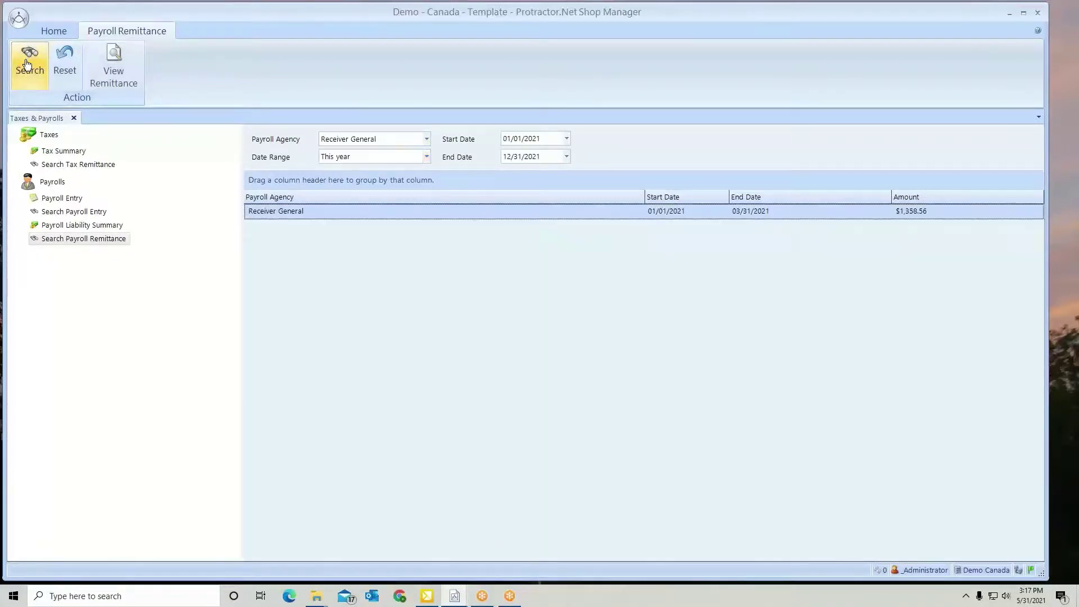
Step: Open the Q1 Receiver General remittance and undo it, entering the displayed confirmation code
{"action": "double_click", "coordinate": [390, 214]}
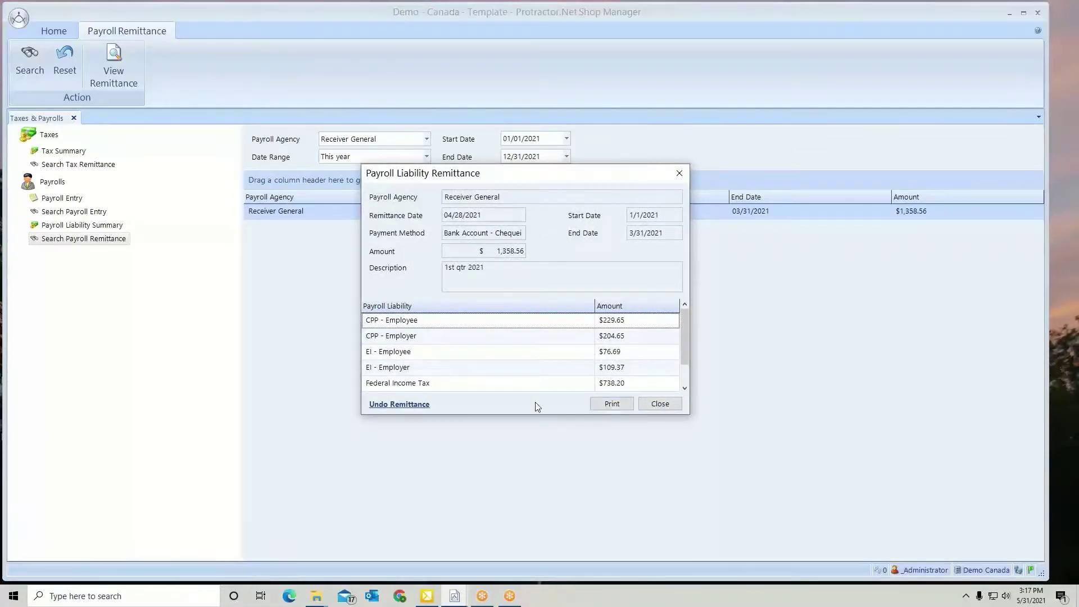
{"action": "left_click", "coordinate": [393, 405]}
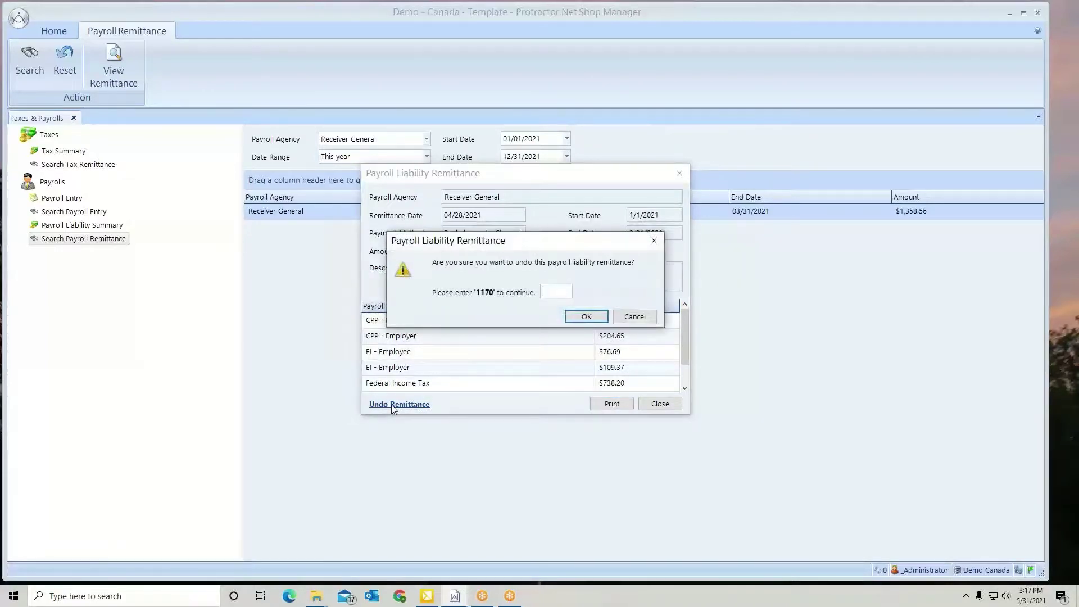
{"action": "type", "text": "1170"}
{"action": "left_click", "coordinate": [586, 317]}
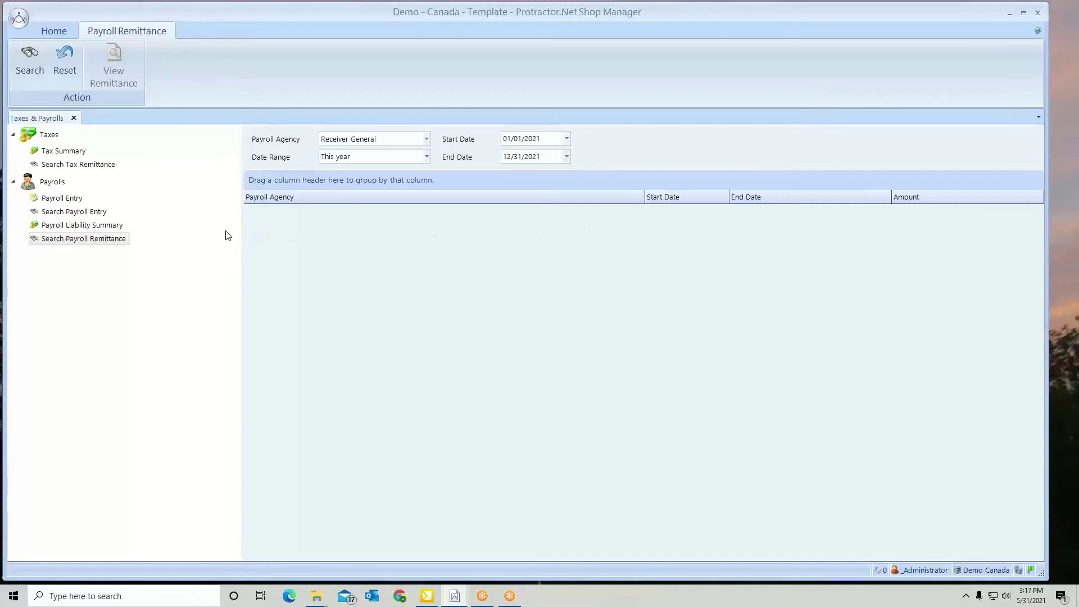
{"action": "left_click", "coordinate": [92, 227]}
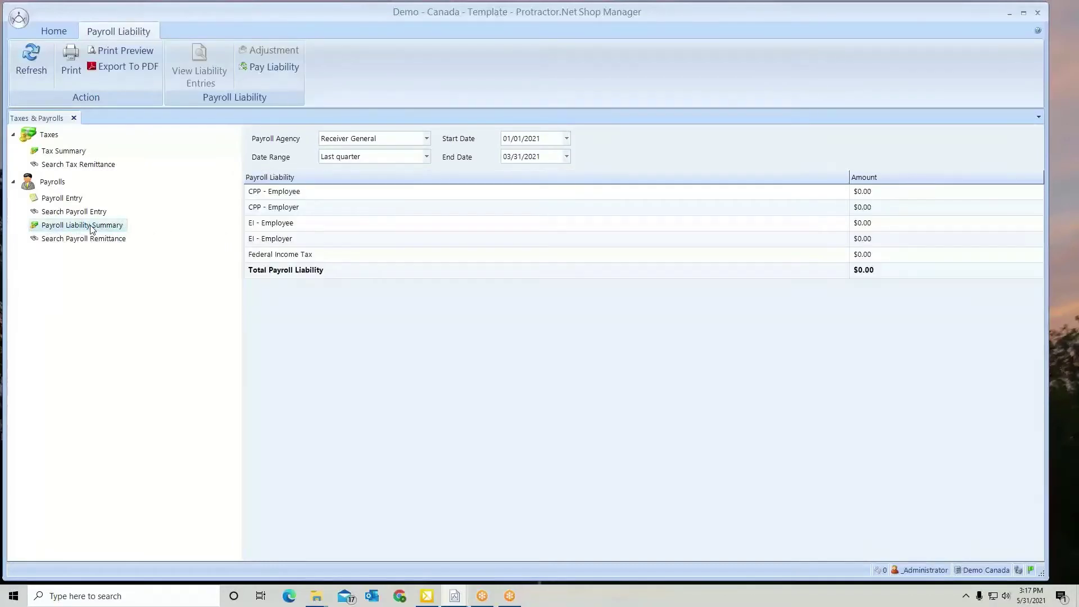
{"action": "left_click", "coordinate": [88, 239]}
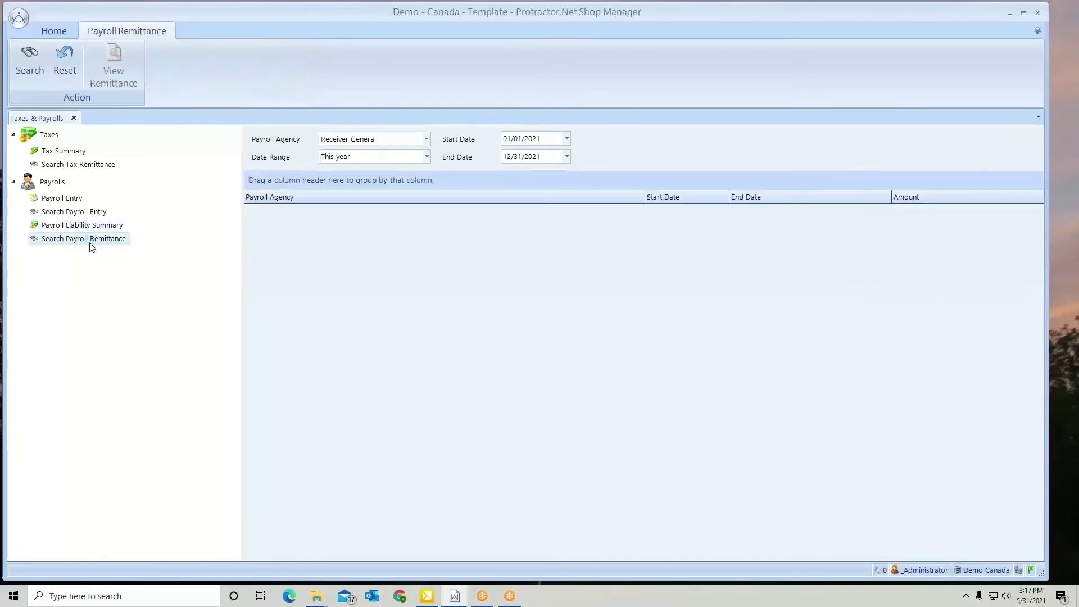